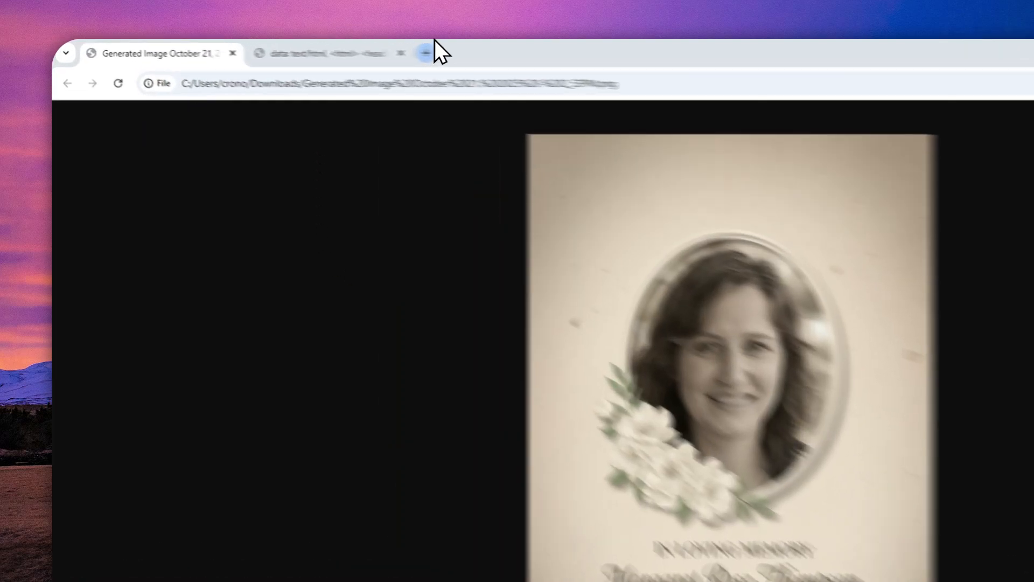
# Step: Open gemini.google.com in a new browser tab
pyautogui.click(308, 49)
pyautogui.write('gemini.google.com')
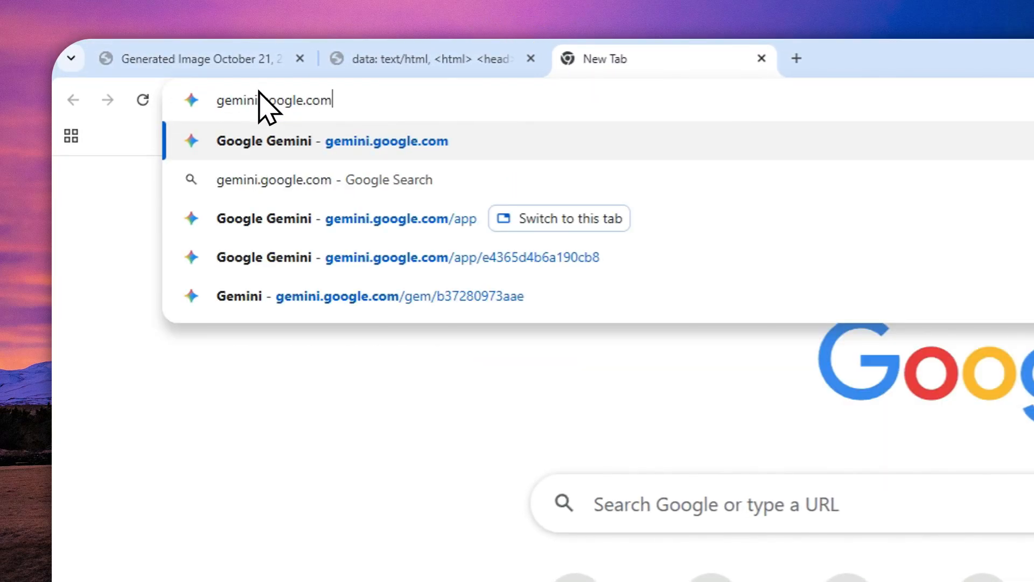
pyautogui.press('Return')
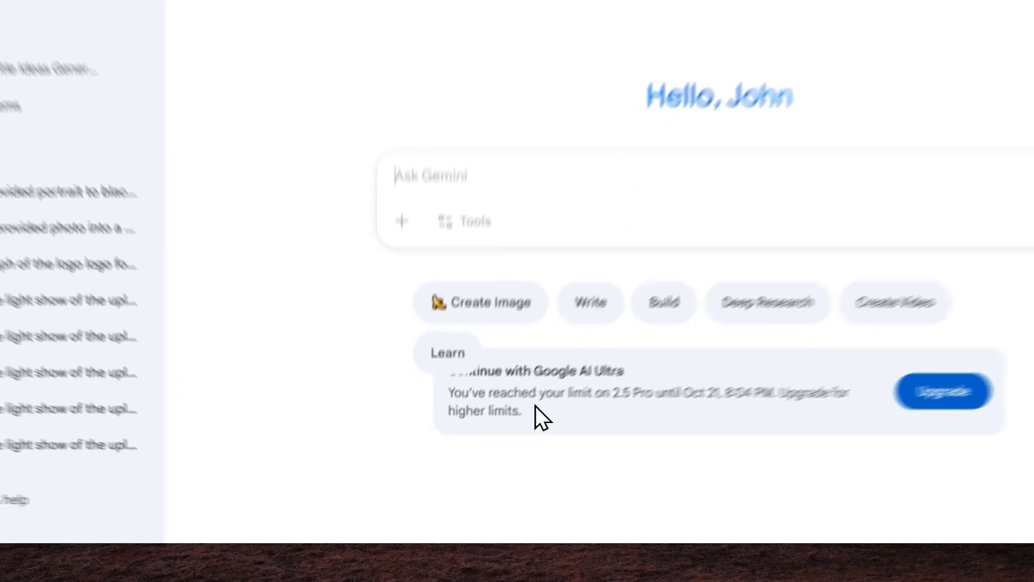
pyautogui.moveTo(479, 457)
pyautogui.mouseDown()
pyautogui.moveTo(422, 422)
pyautogui.moveTo(436, 451)
pyautogui.moveTo(470, 459)
pyautogui.mouseUp()
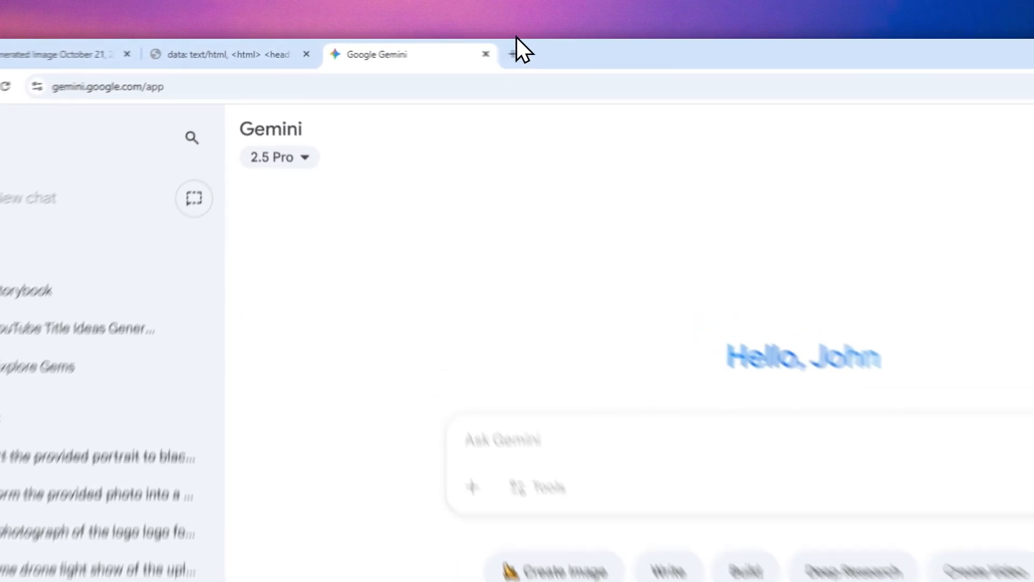
# Step: Open aistudio.google.com in another new browser tab
pyautogui.click(512, 54)
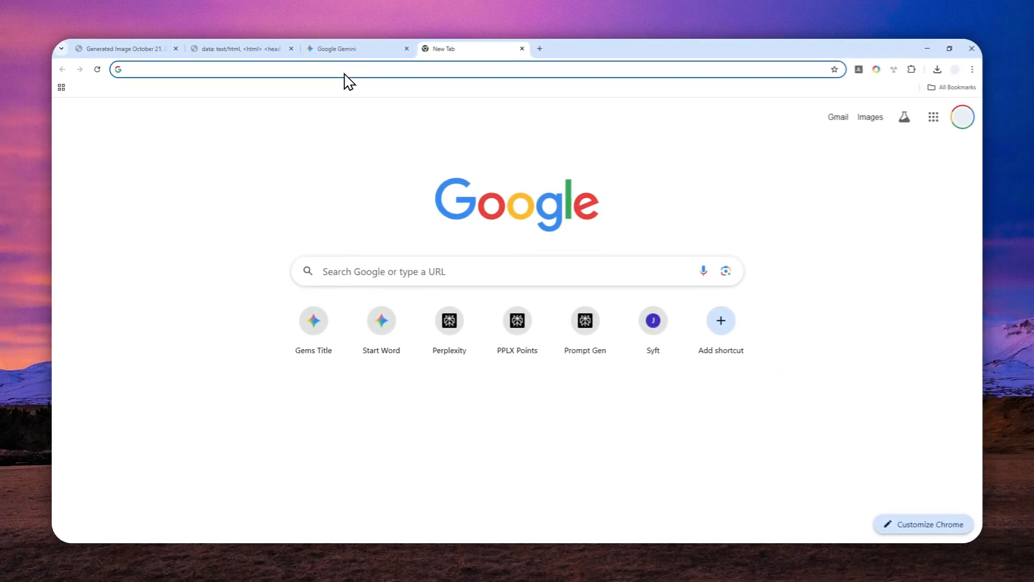
pyautogui.write('aistudio.google.com')
pyautogui.press('Return')
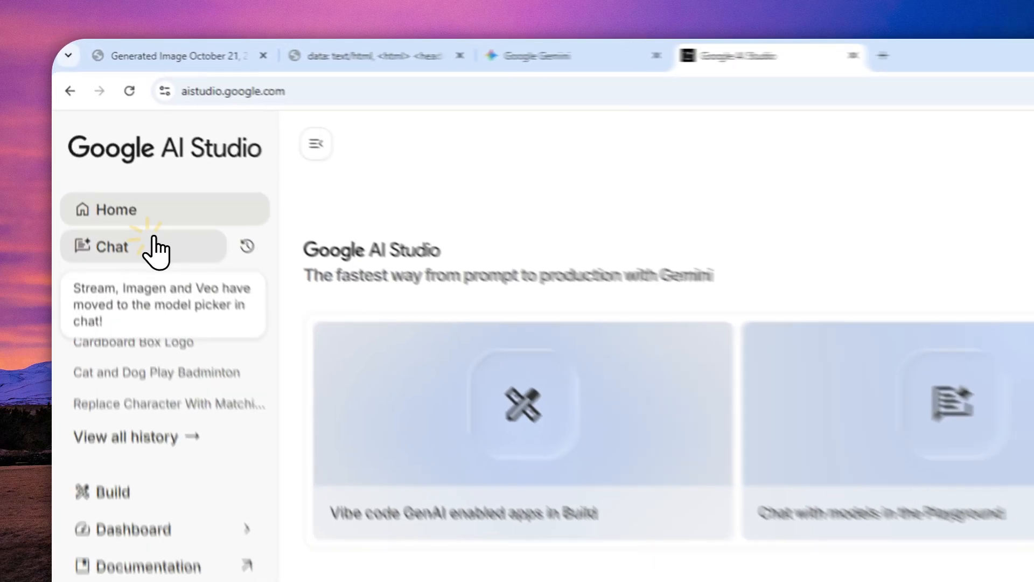
# Step: Start a new chat in Google AI Studio and choose the Nano Banana model (gemini-2.5-flash-image)
pyautogui.click(106, 158)
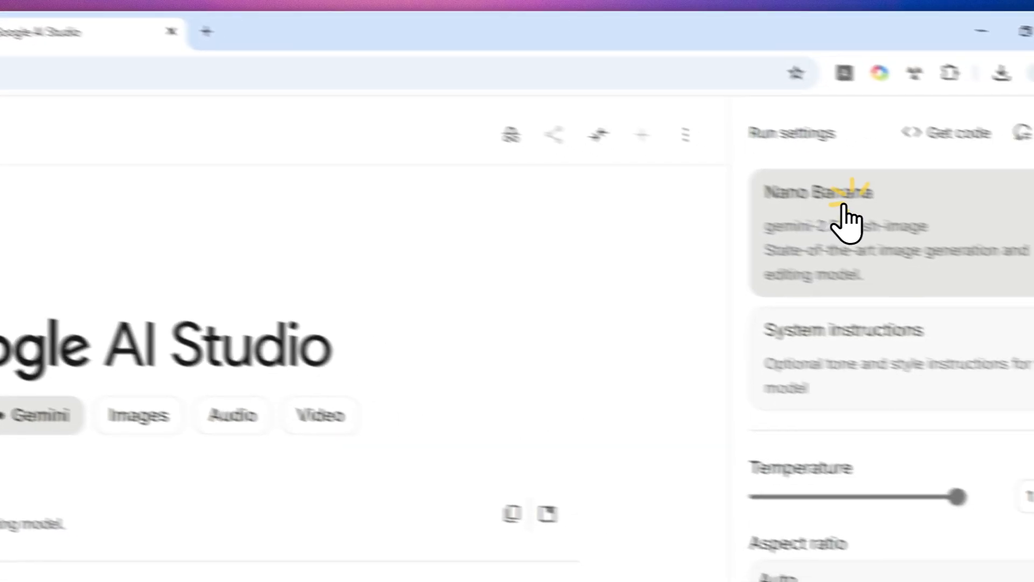
pyautogui.click(1033, 249)
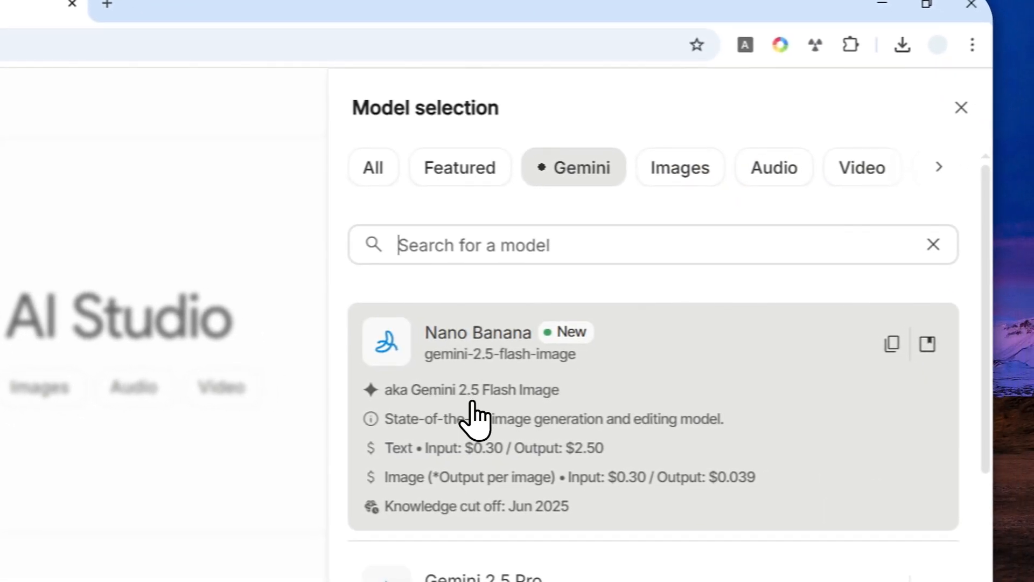
pyautogui.click(480, 413)
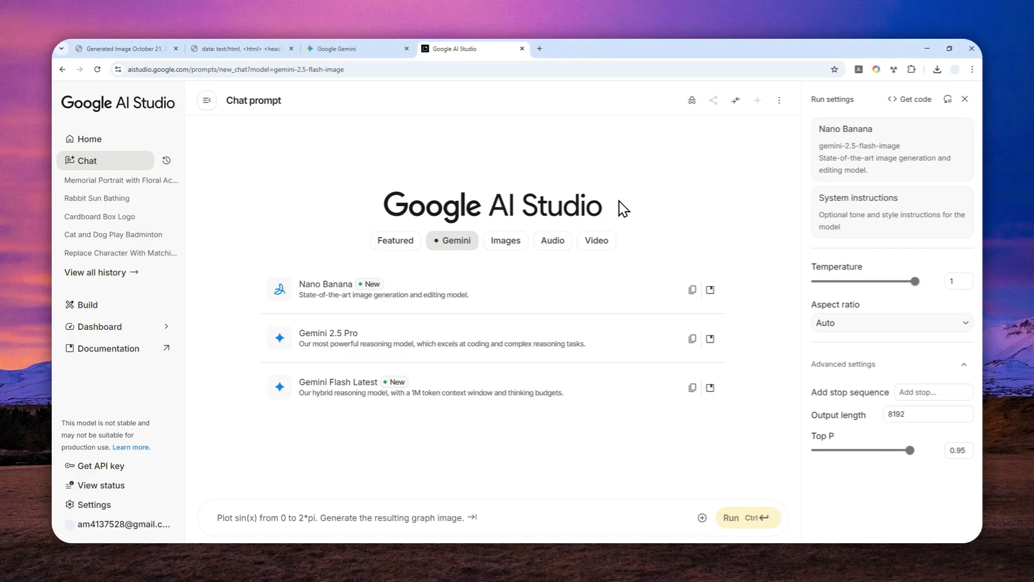
# Step: Open thispersondoesnotexist.com in a new browser tab
pyautogui.click(539, 49)
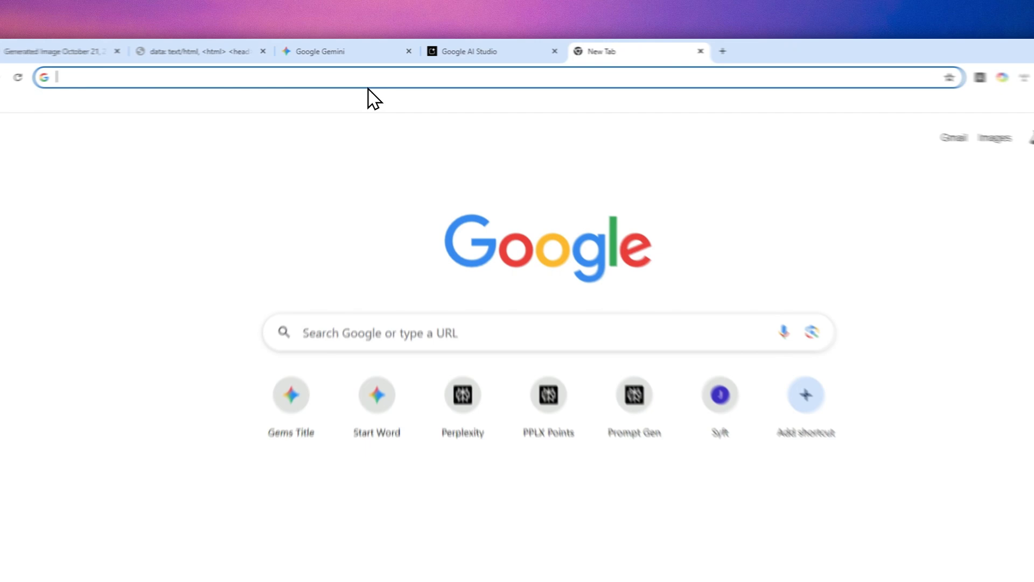
pyautogui.write('this')
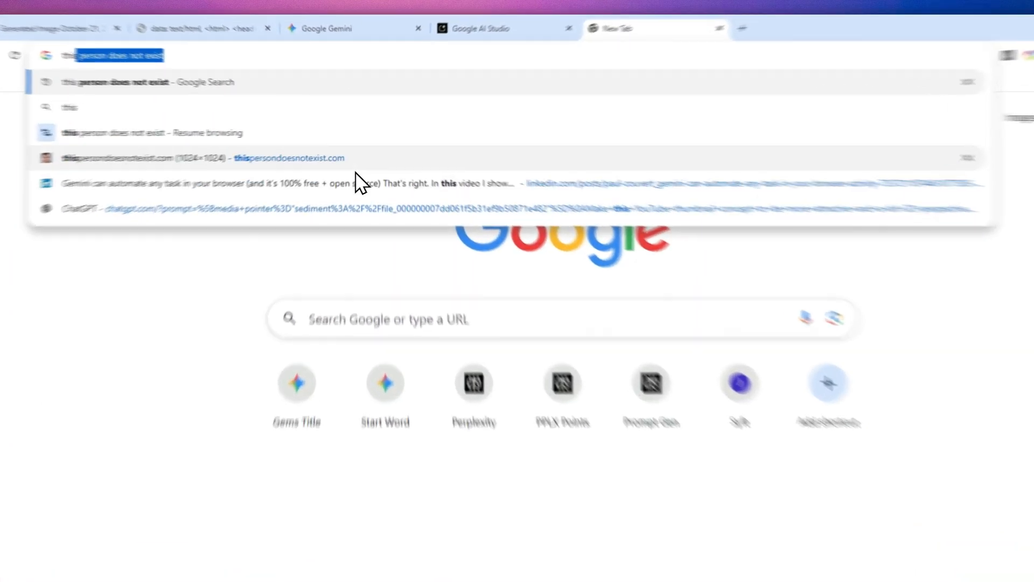
pyautogui.click(360, 154)
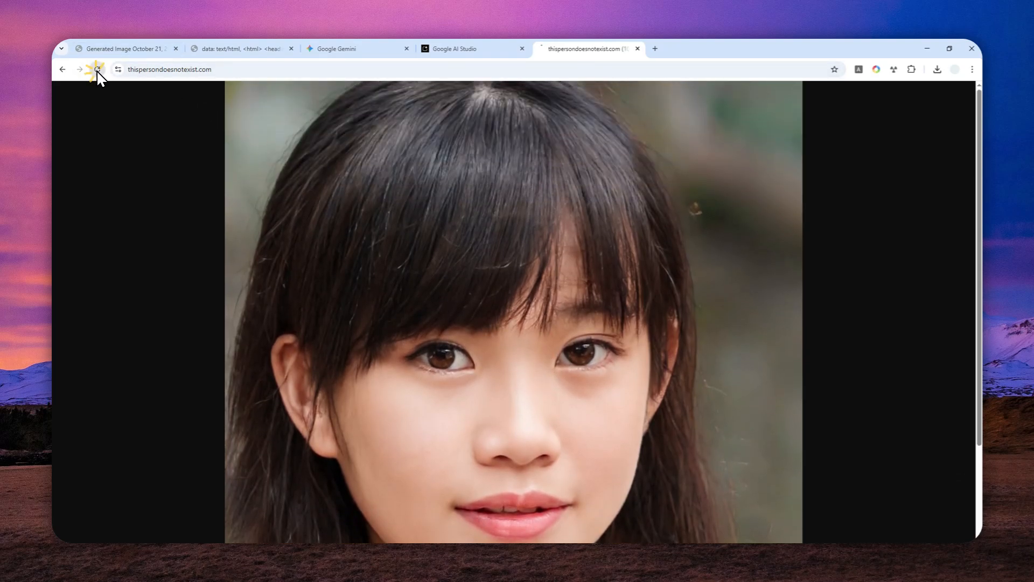
# Step: Save a generated portrait to the Downloads folder as download (1).jpeg
pyautogui.scroll(-2, 580, 200)
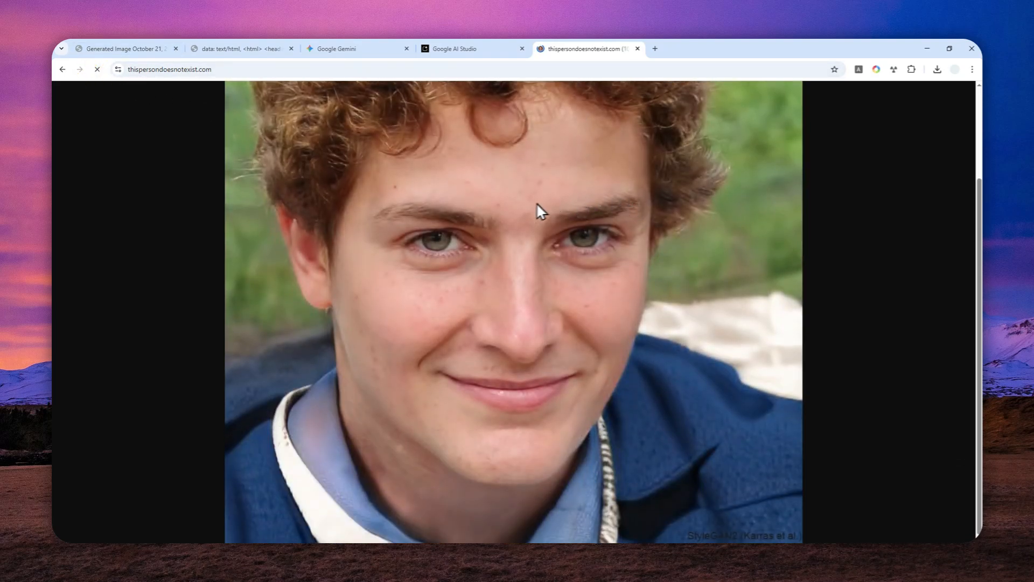
pyautogui.rightClick(597, 203)
pyautogui.click(634, 227)
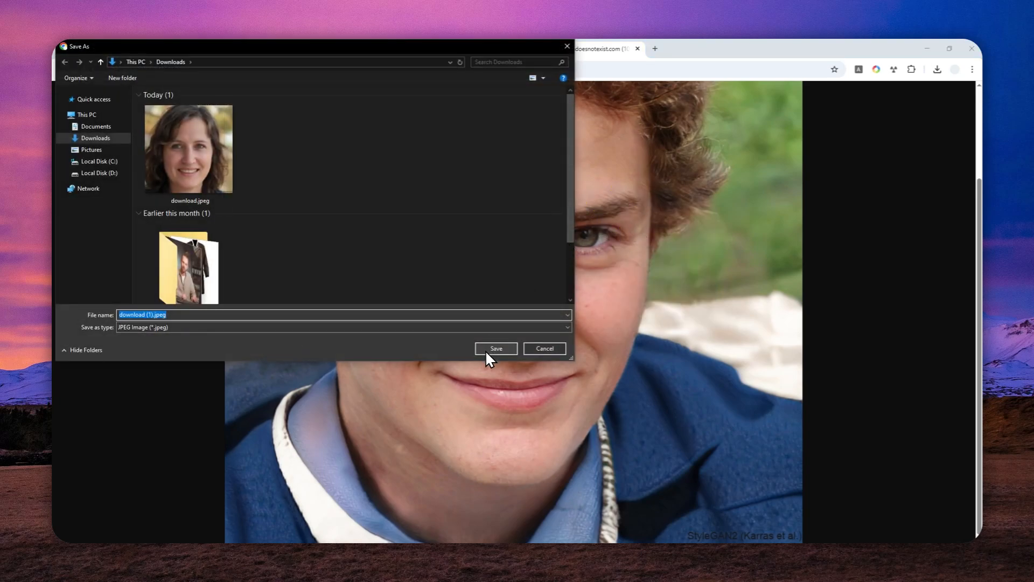
pyautogui.click(496, 349)
# Step: Return to the Google AI Studio chat and attach download (1).jpeg from the Downloads folder to the prompt
pyautogui.click(455, 50)
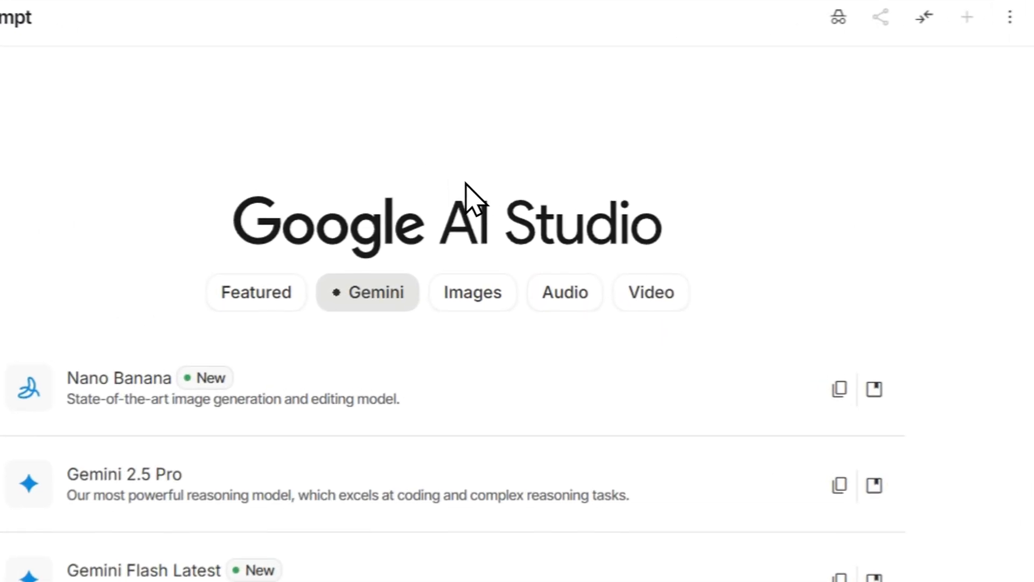
pyautogui.click(587, 493)
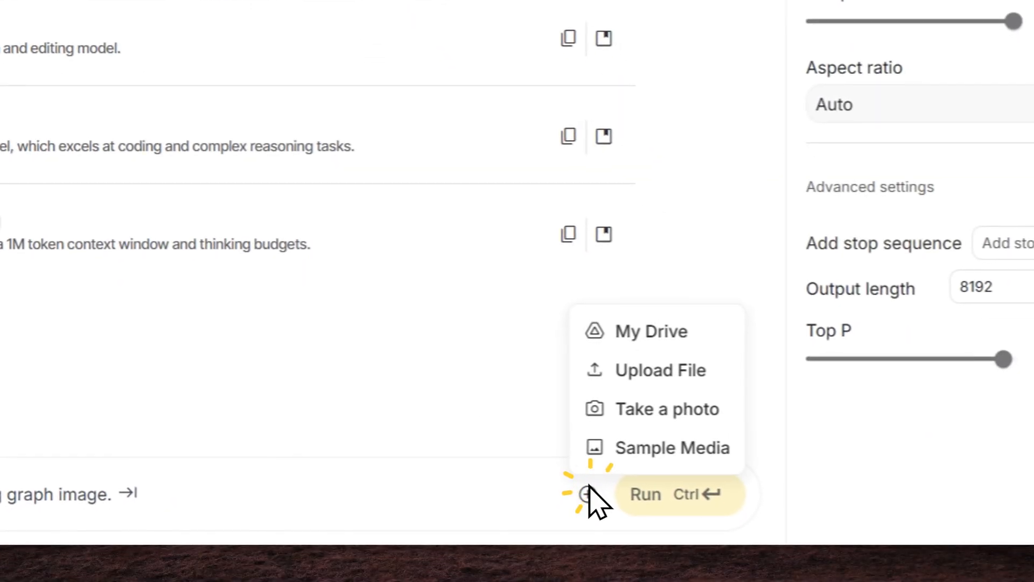
pyautogui.click(625, 376)
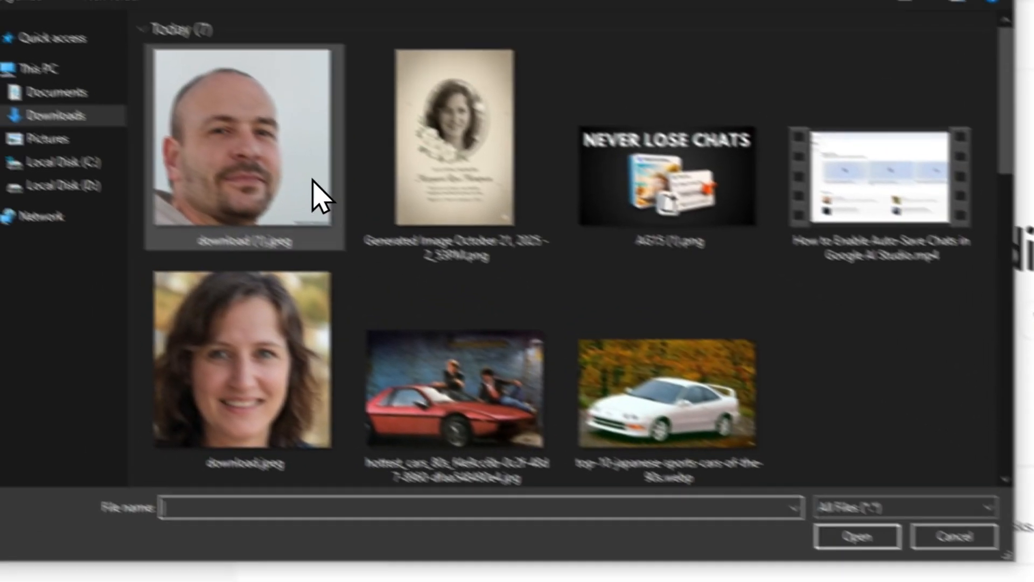
pyautogui.click(307, 157)
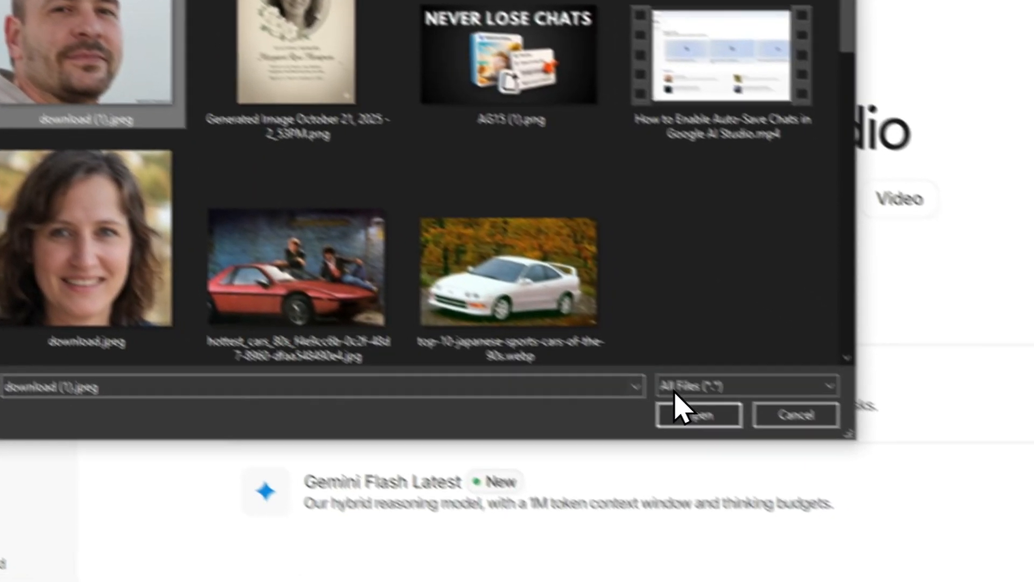
pyautogui.click(939, 575)
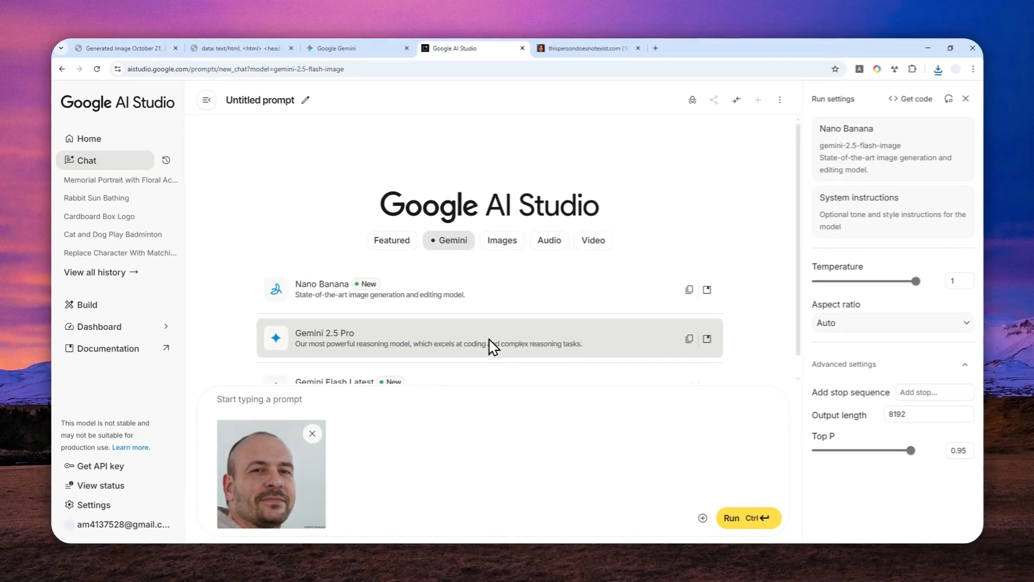
# Step: Copy the entire memorial portrait prompt template from the text page in the other browser tab
pyautogui.click(261, 48)
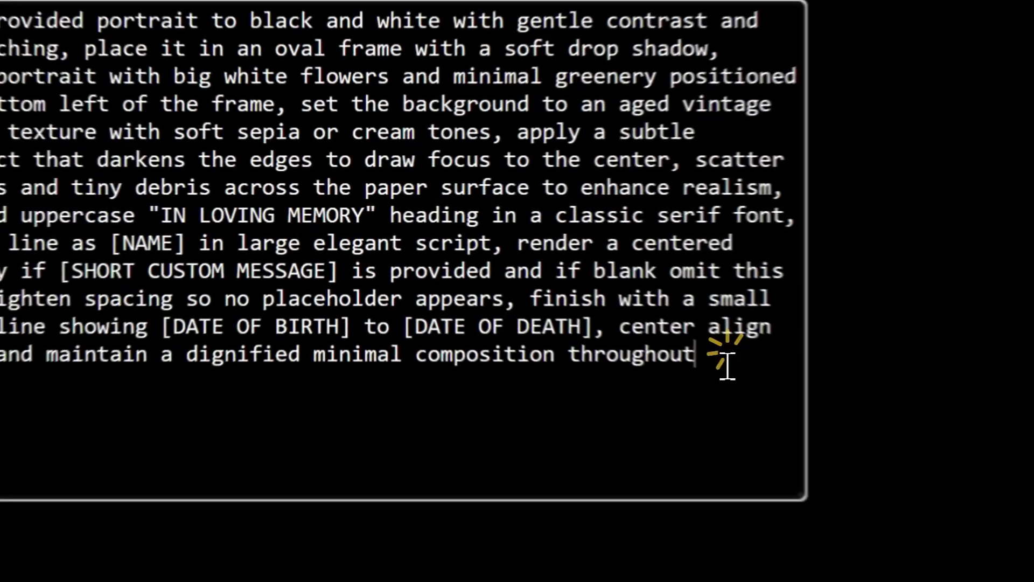
pyautogui.moveTo(556, 289); pyautogui.dragTo(64, 103)
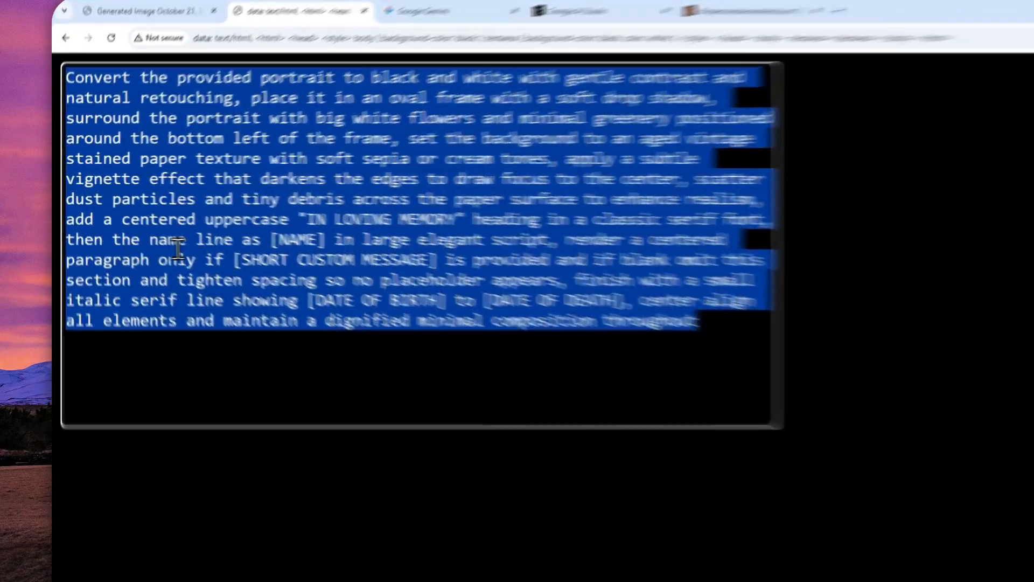
pyautogui.rightClick(321, 177)
pyautogui.click(373, 225)
# Step: Paste the memorial prompt template into the Google AI Studio prompt alongside the attached portrait
pyautogui.click(620, 56)
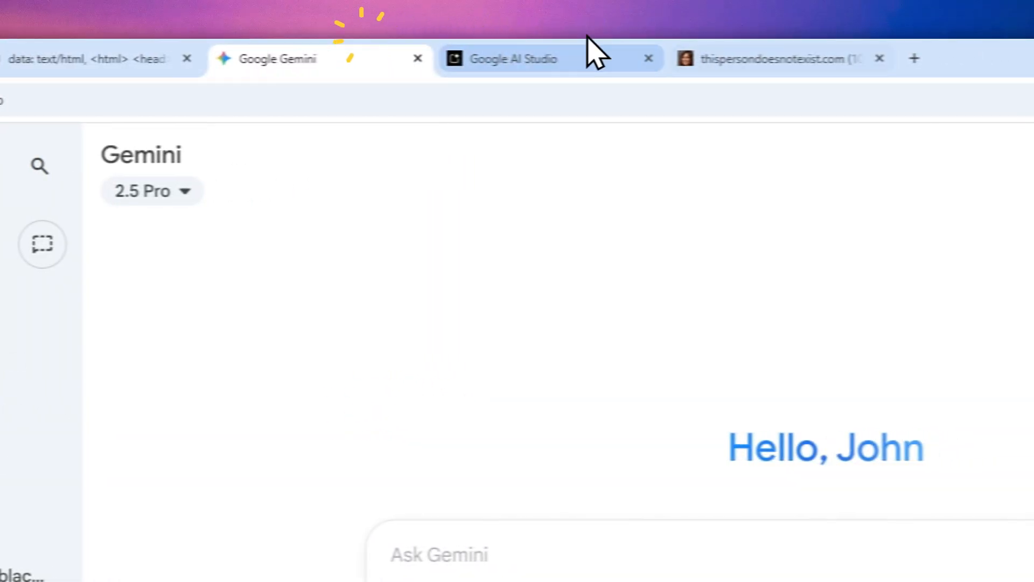
pyautogui.click(716, 46)
pyautogui.click(537, 51)
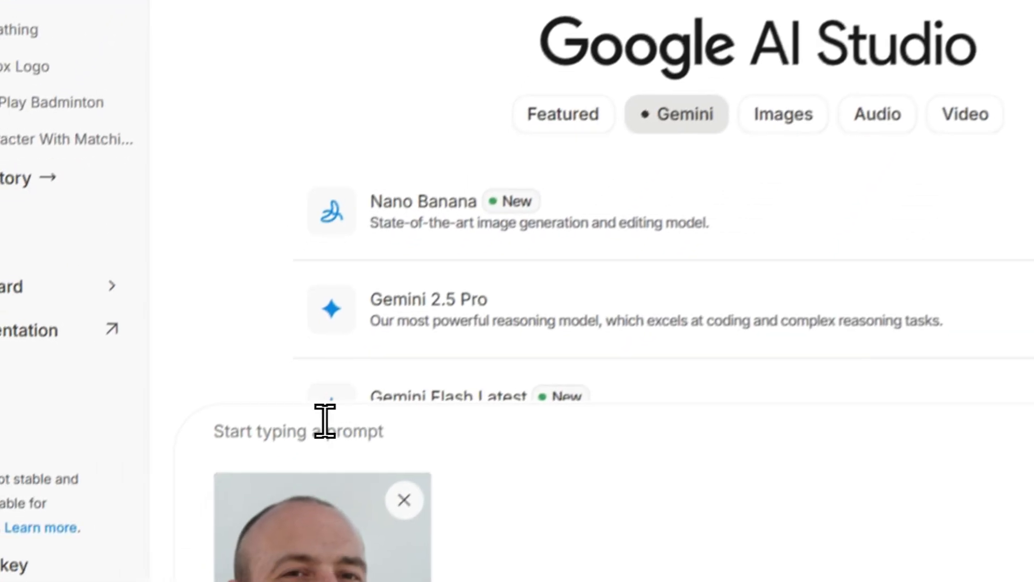
pyautogui.rightClick(282, 398)
pyautogui.click(334, 179)
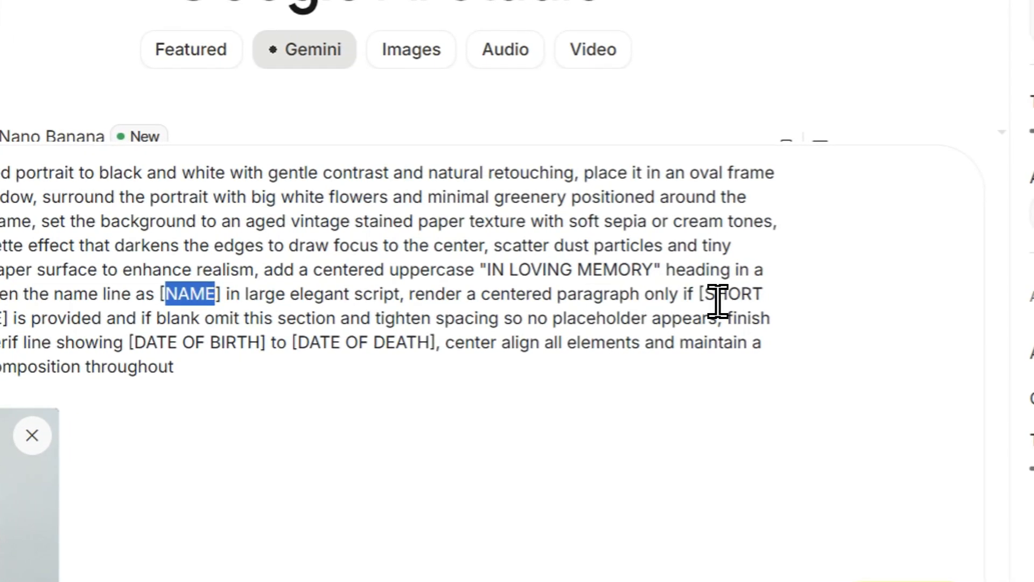
# Step: Highlight the custom message, date of birth and date of death placeholders in the prompt to review what needs filling in
pyautogui.moveTo(700, 293); pyautogui.dragTo(7, 318)
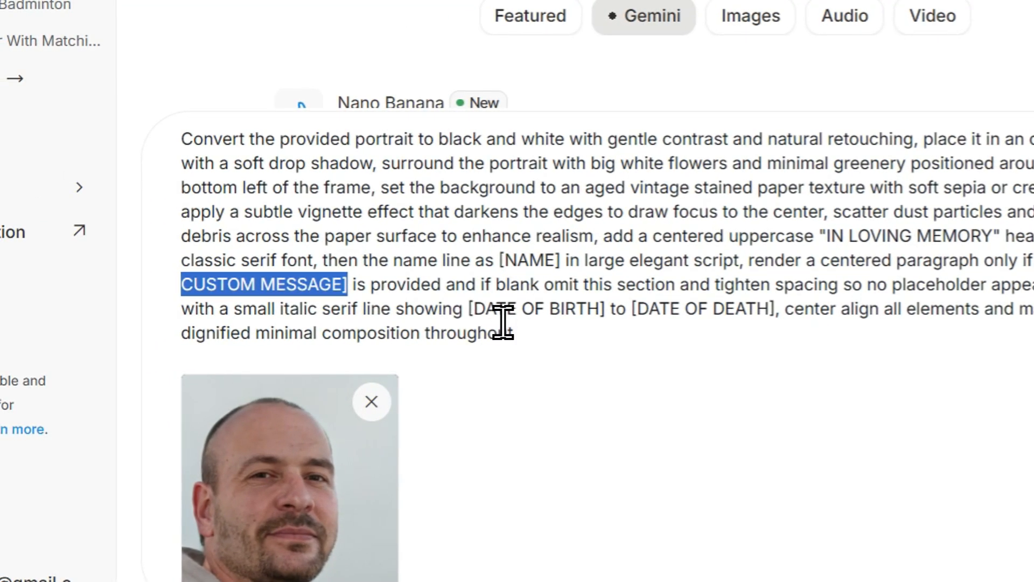
pyautogui.moveTo(472, 308); pyautogui.dragTo(572, 326)
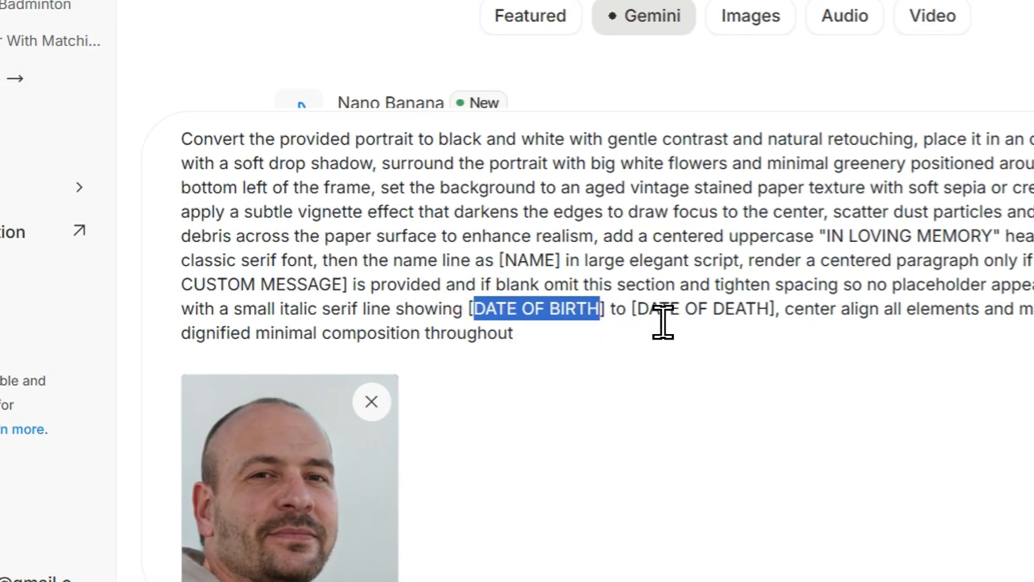
pyautogui.moveTo(635, 308); pyautogui.dragTo(794, 325)
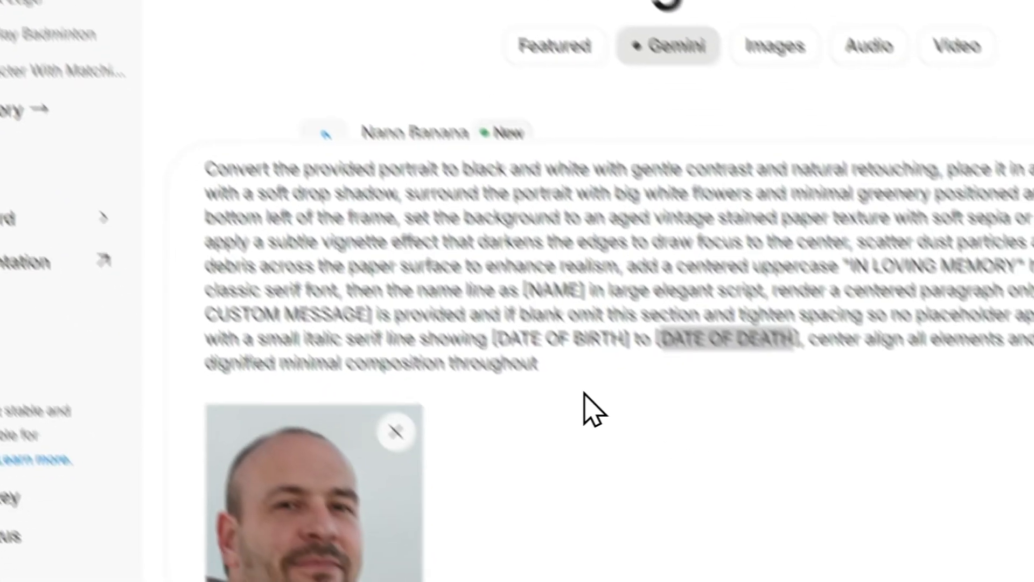
# Step: Replace the template with the completed memorial prompt containing the full name, the devoted-father message, and the birth and death dates
pyautogui.hotkey('ctrl', 'a')
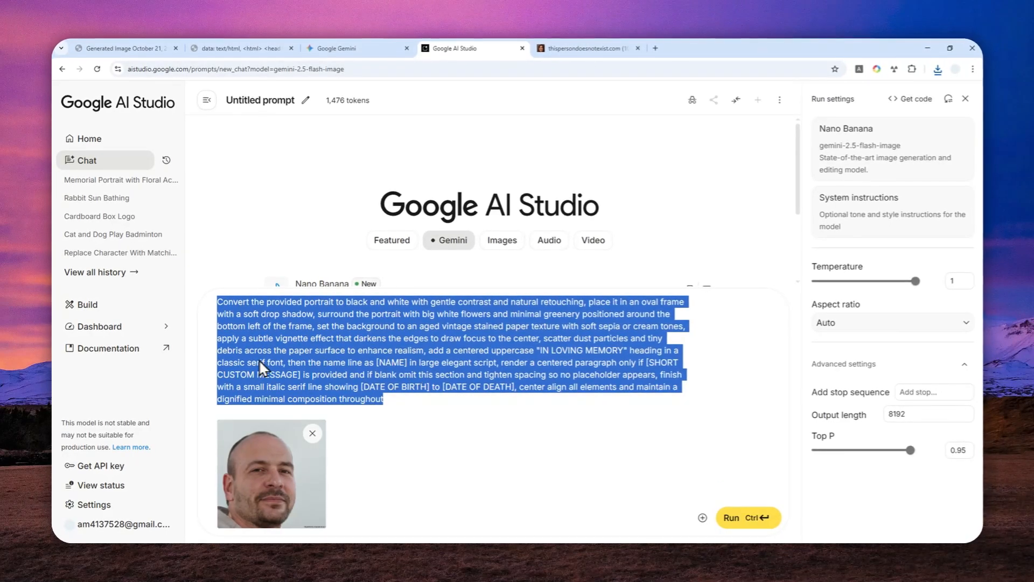
pyautogui.press('BackSpace')
pyautogui.rightClick(294, 400)
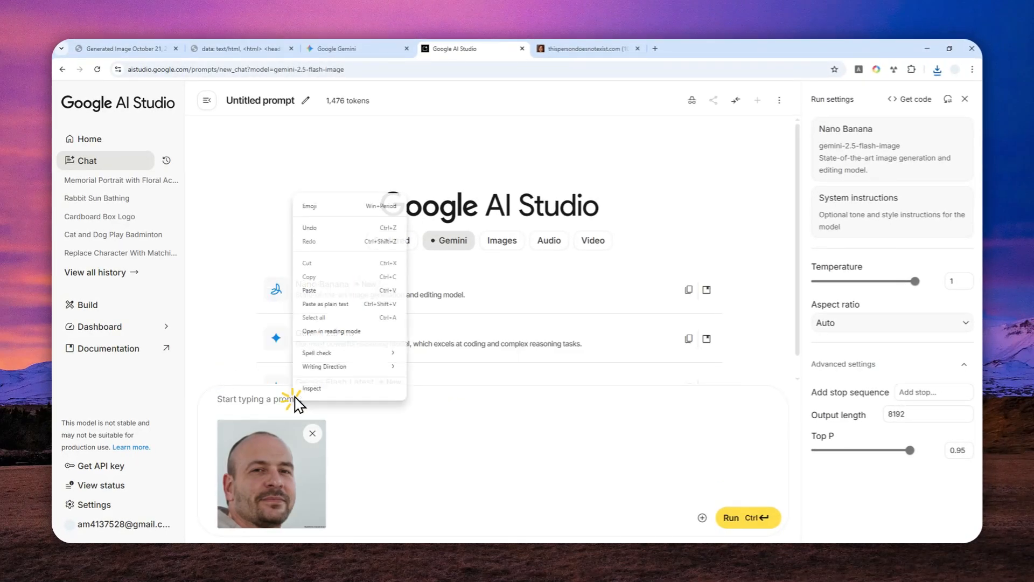
pyautogui.click(341, 291)
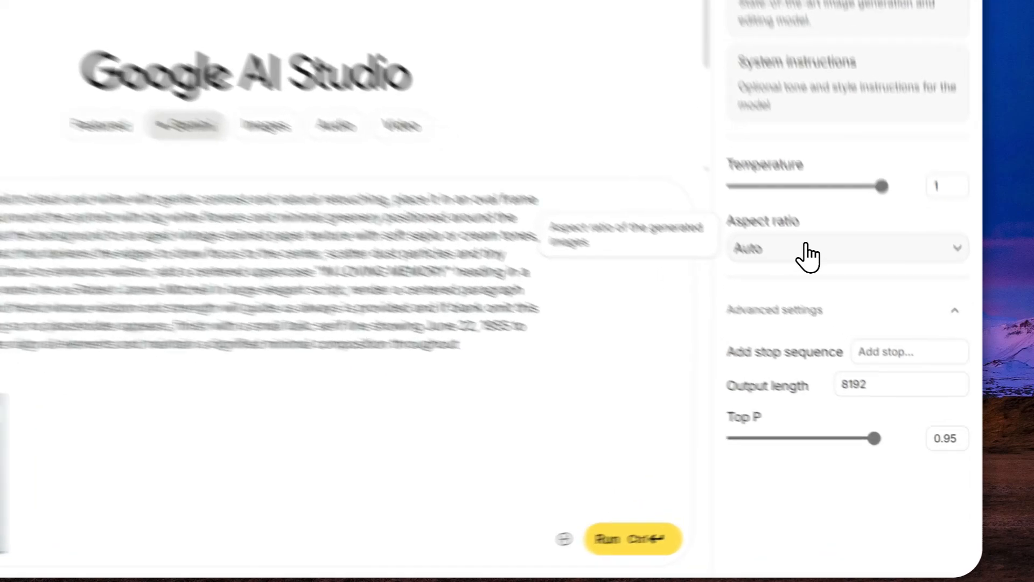
# Step: Set the output aspect ratio to 4:3 and run the prompt to generate the memorial image
pyautogui.click(859, 324)
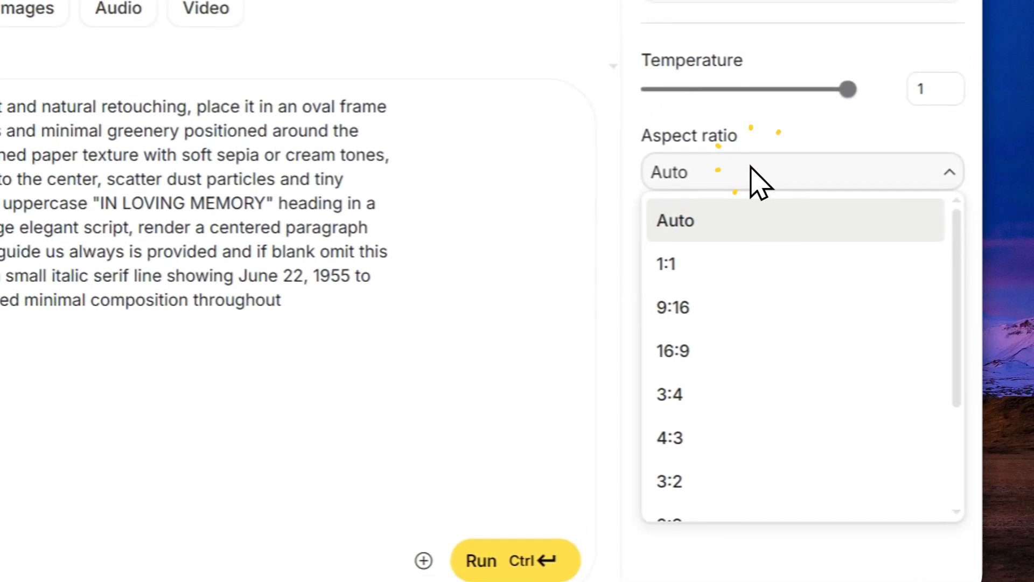
pyautogui.click(713, 425)
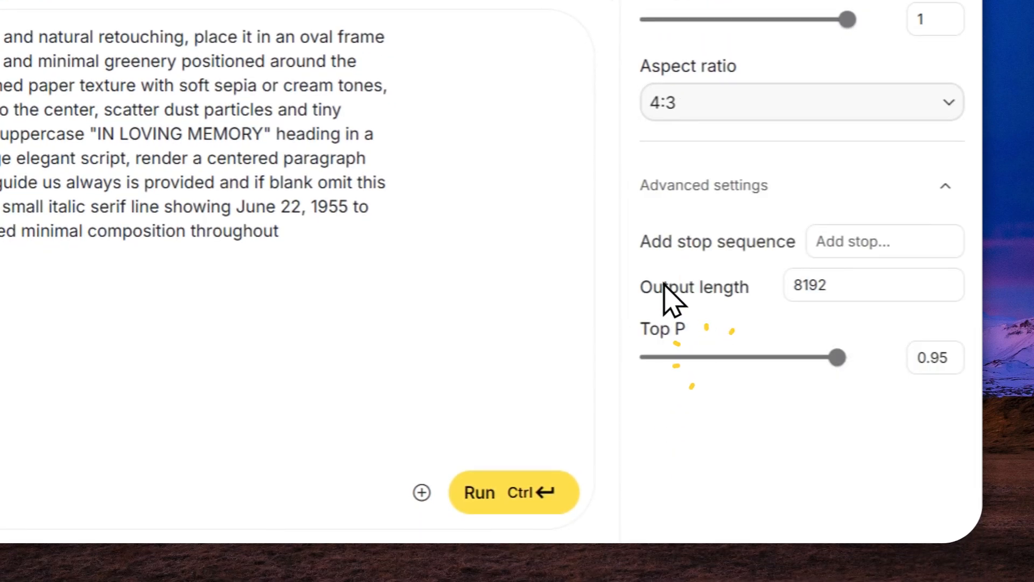
pyautogui.click(369, 48)
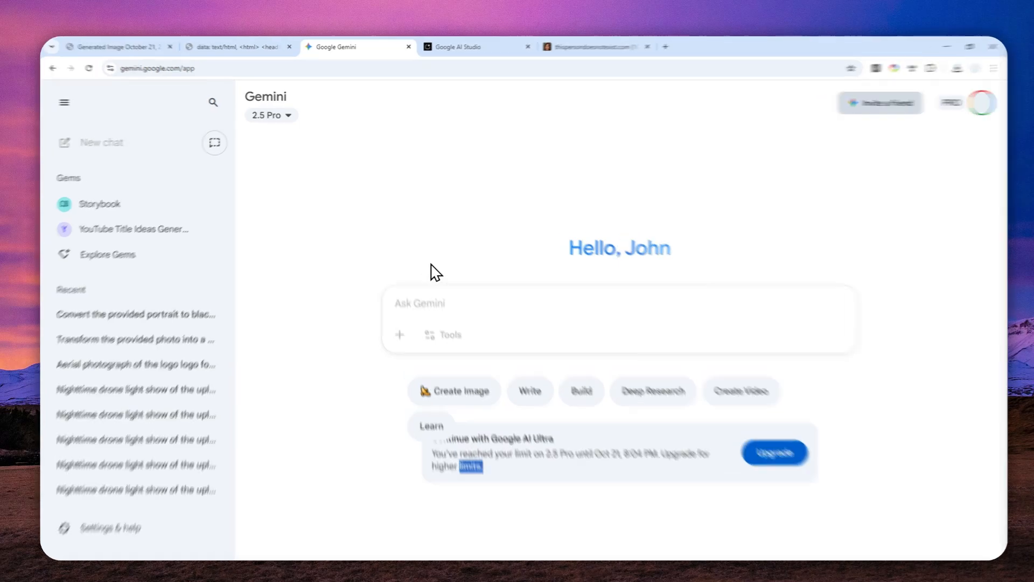
pyautogui.click(454, 48)
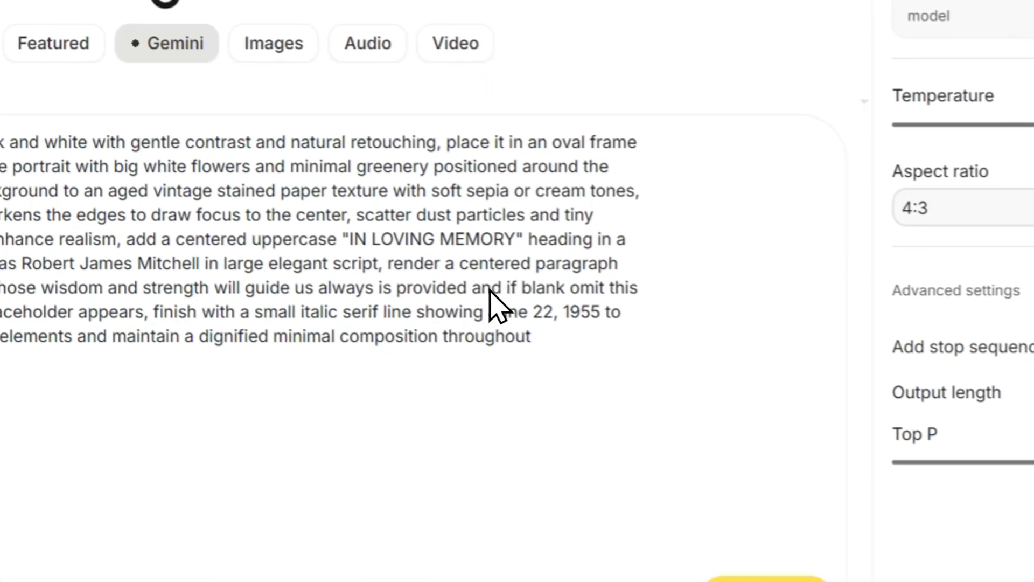
pyautogui.click(716, 557)
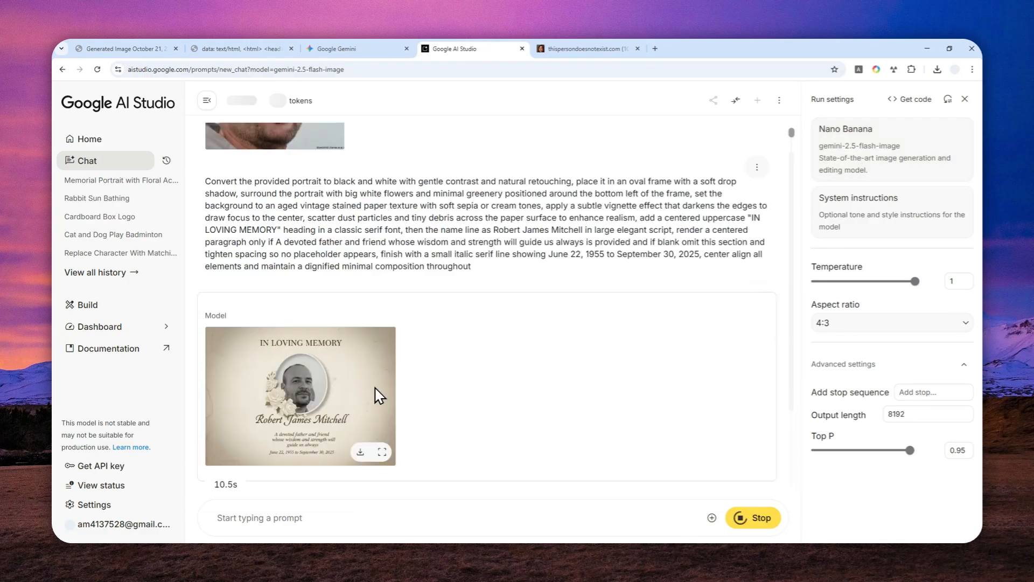
# Step: Look through the other available aspect ratio options for the generated image
pyautogui.moveTo(366, 413)
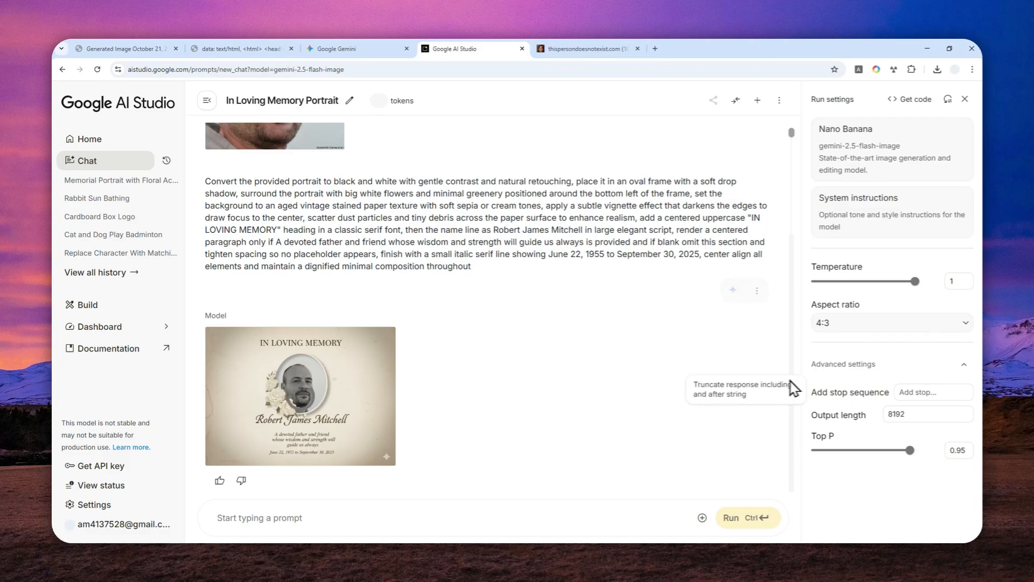
pyautogui.click(865, 325)
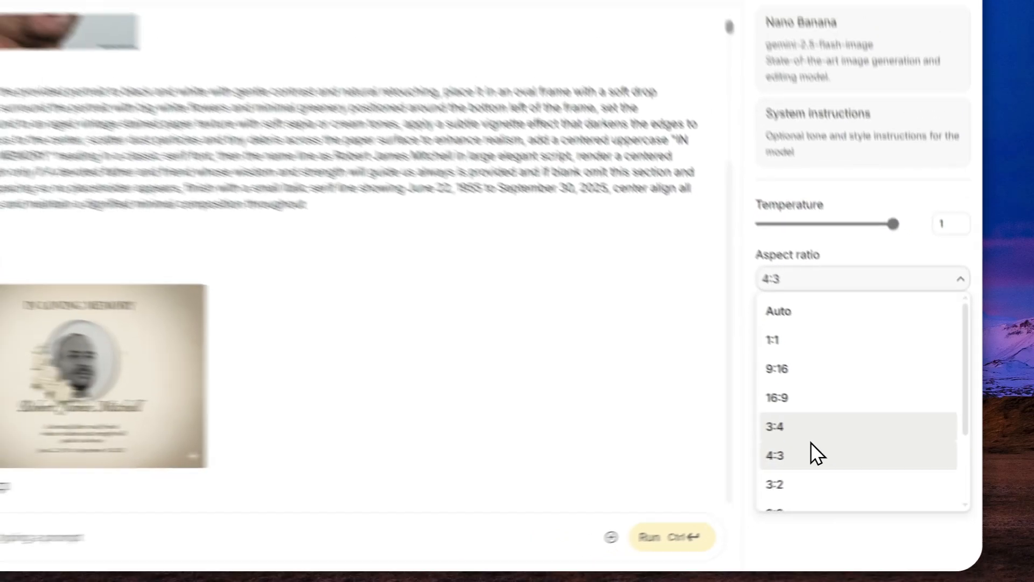
pyautogui.scroll(-2, 739, 382)
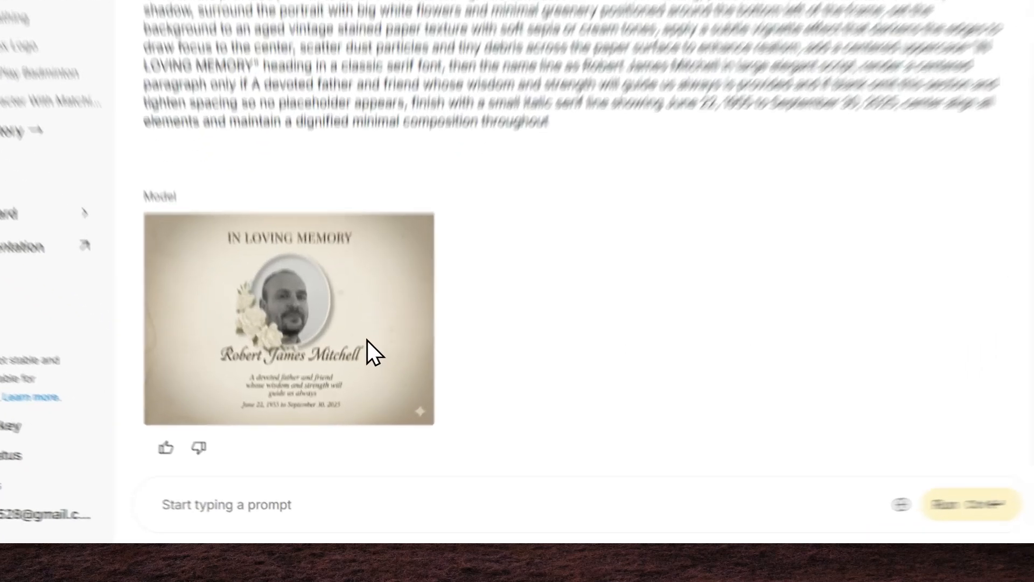
# Step: Download the generated memorial image and open it in the enlarged view
pyautogui.click(366, 343)
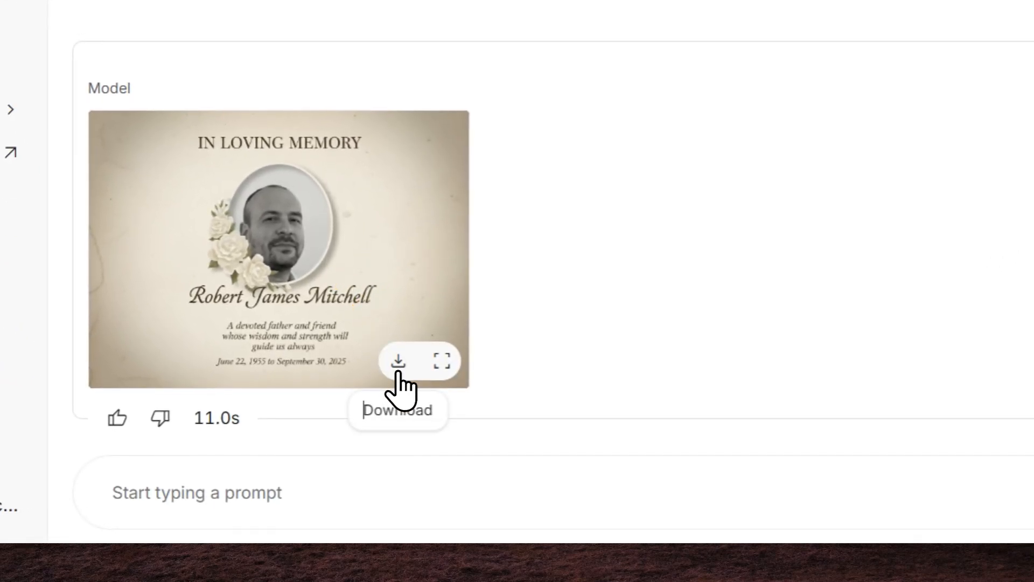
pyautogui.click(403, 297)
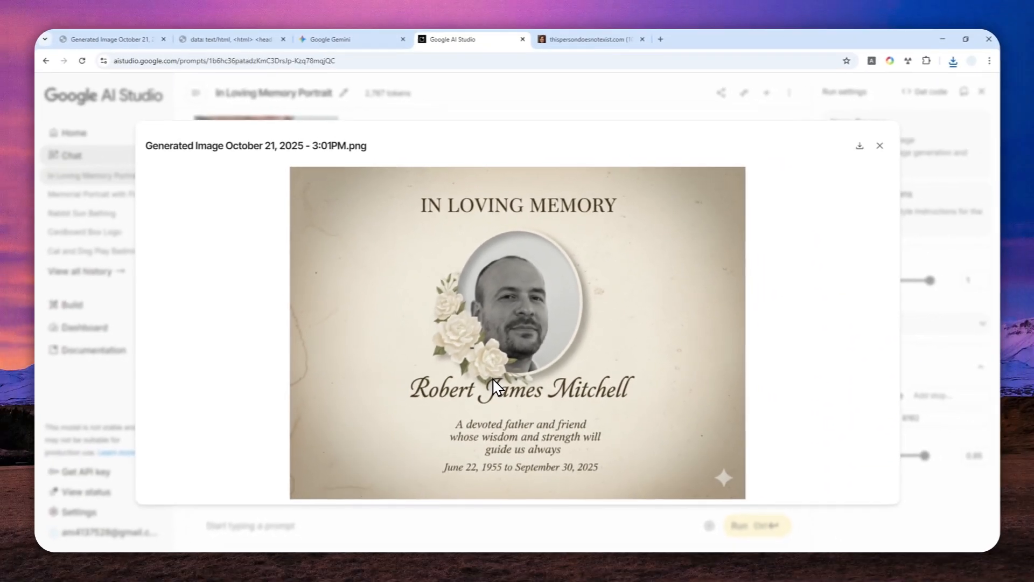